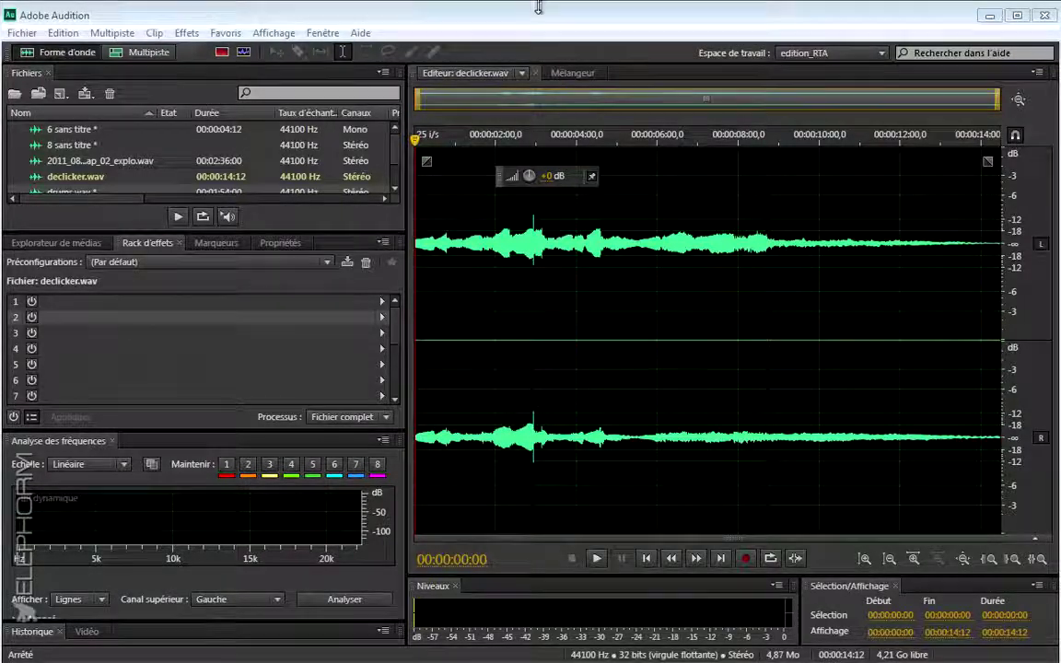
Step: Play declicker.wav from the beginning and replay the passage around the click noise just before 3 seconds
key("space")
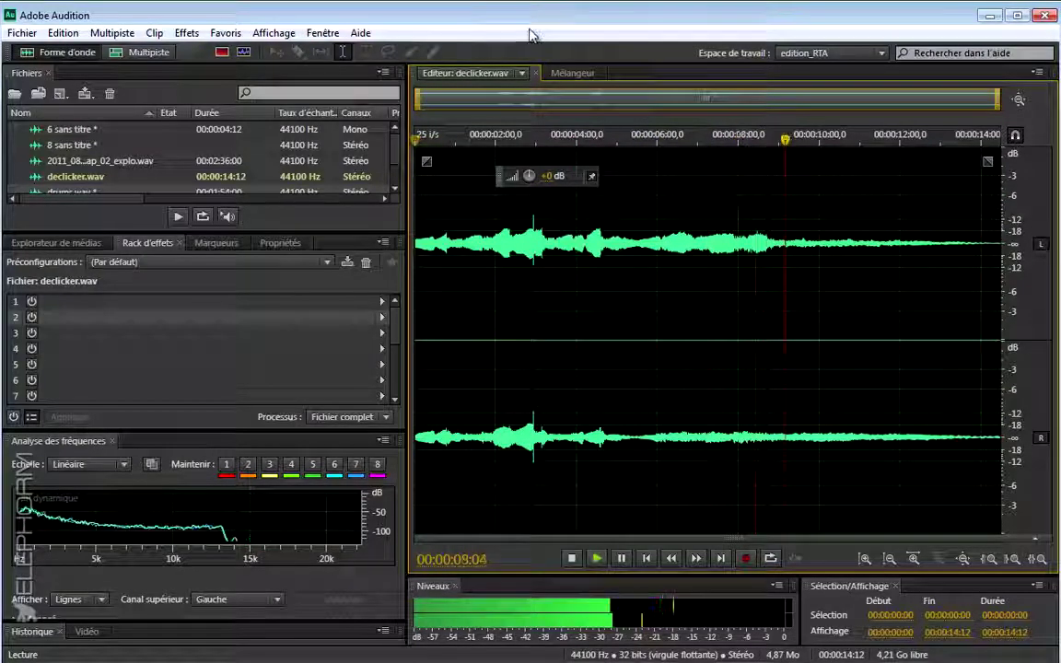
key("space")
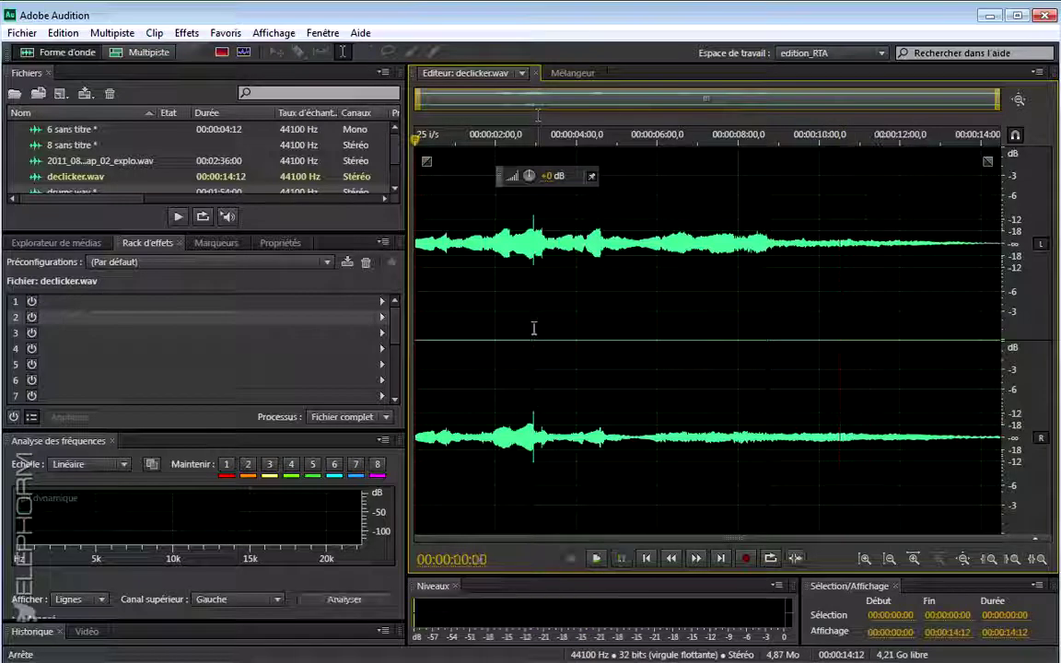
left_click(533, 315)
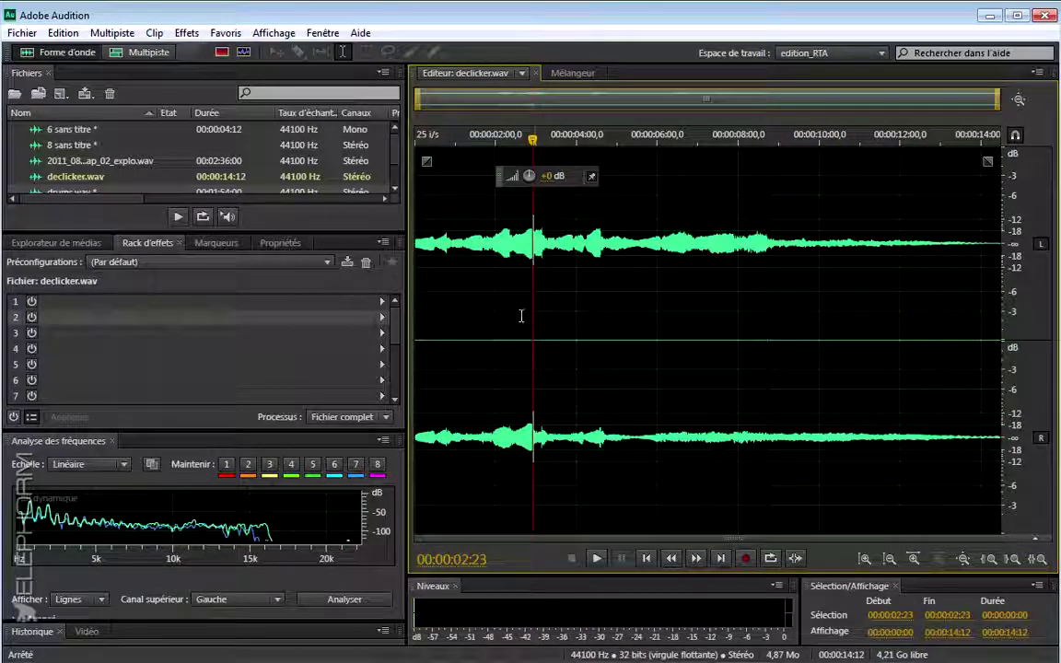
left_click(514, 315)
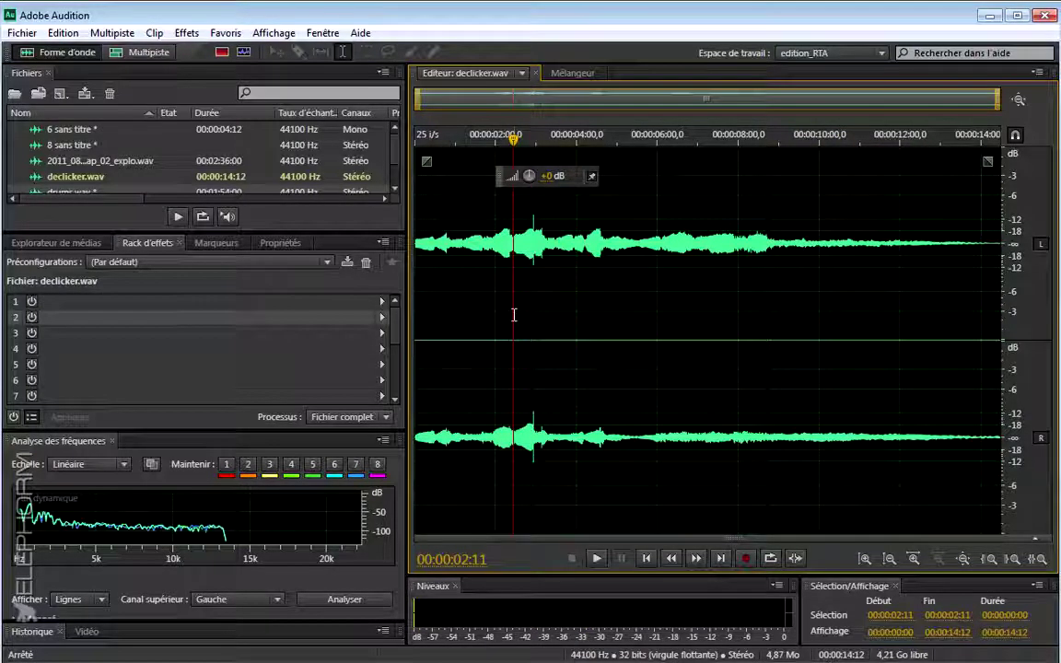
key("space")
left_click(494, 311)
key("space")
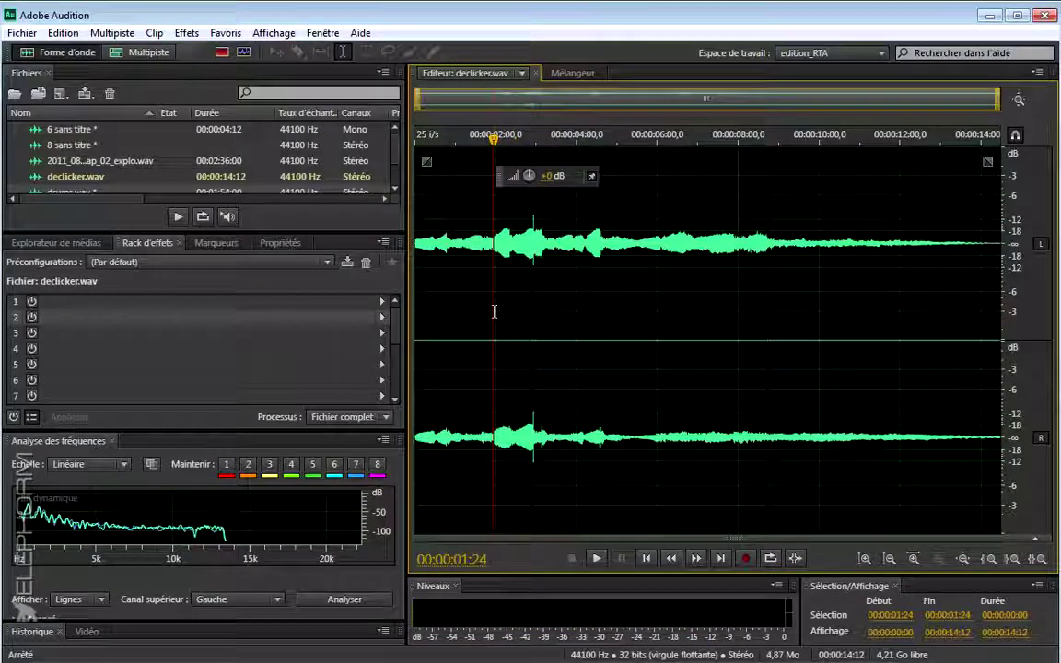
left_click(477, 312)
key("space")
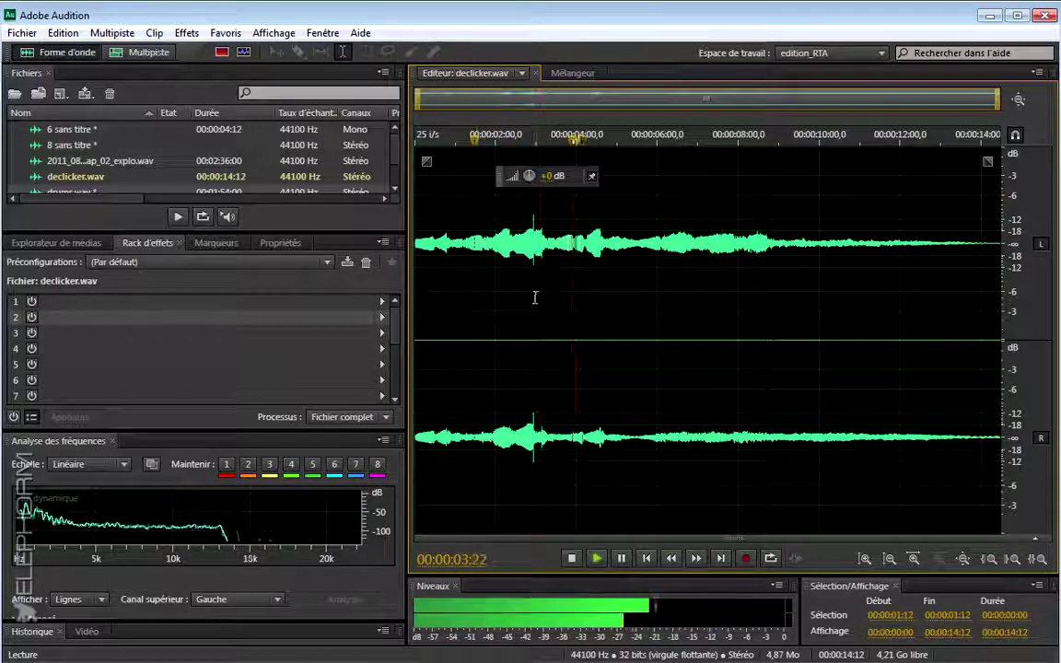
key("space")
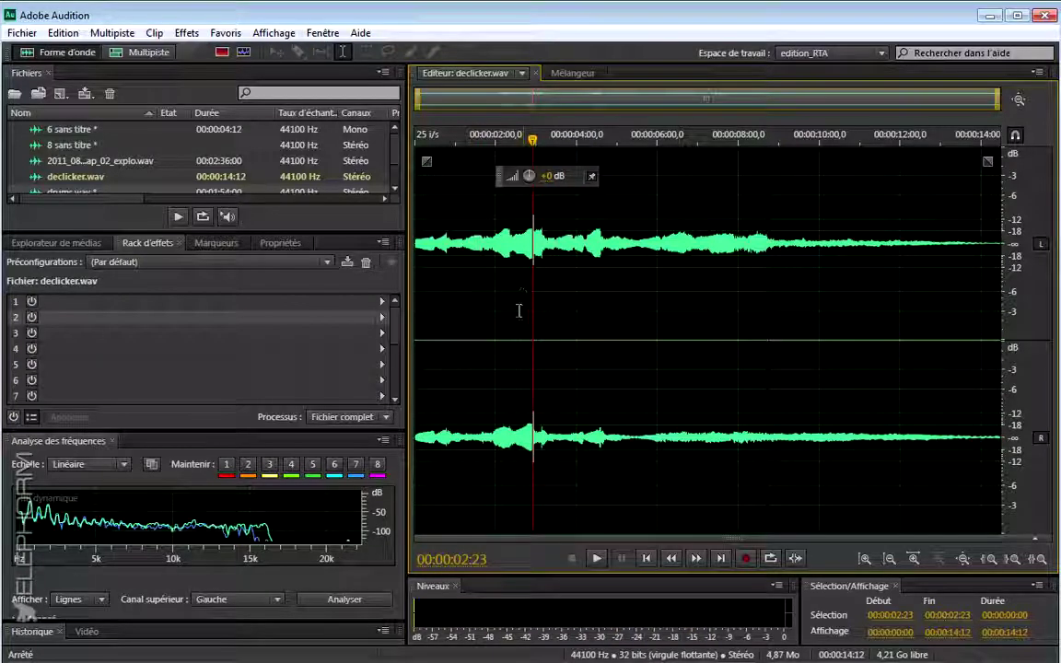
Step: Apply automatic click removal (Suppression automatique des bruits de clic) with the Réduction moyenne preset to the range 00:00:02:19 to 00:00:03:04
left_click(519, 313)
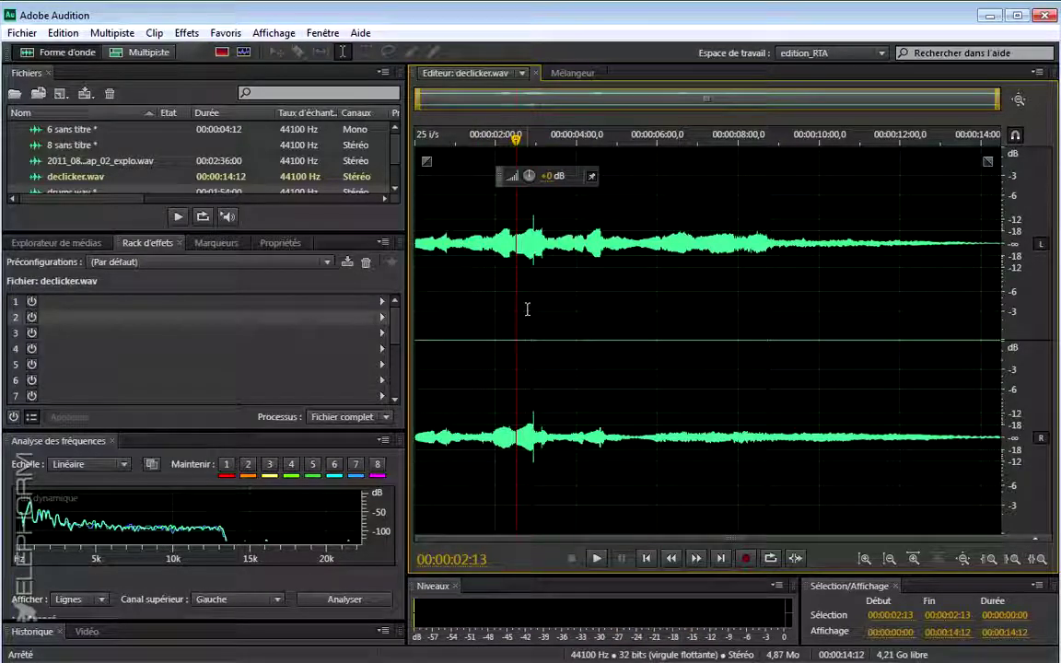
left_click_drag(527, 309, 541, 311)
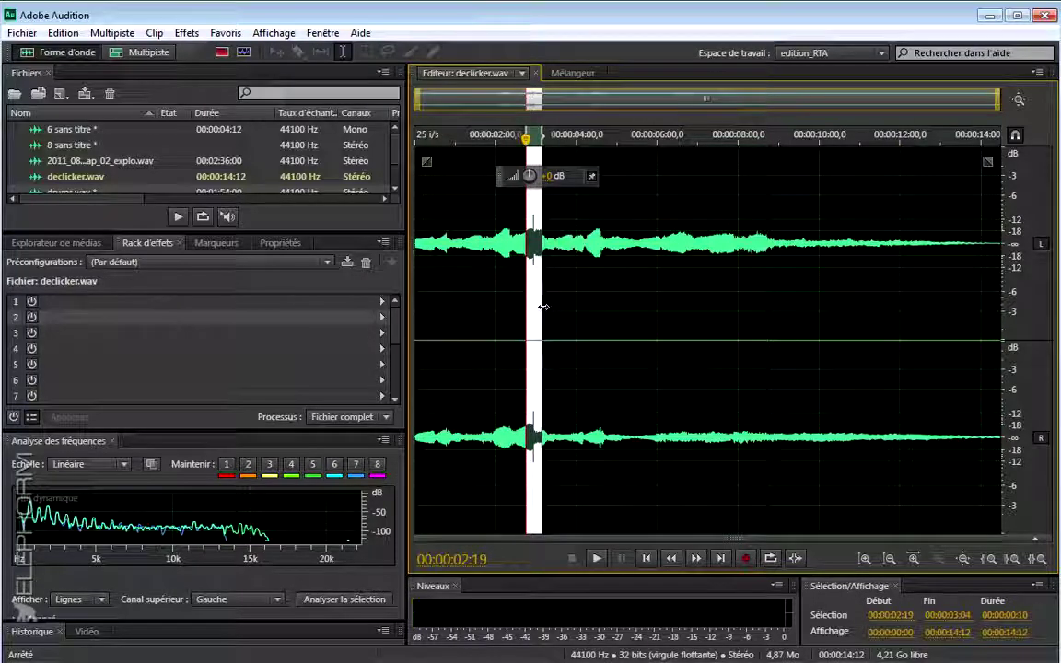
left_click(184, 32)
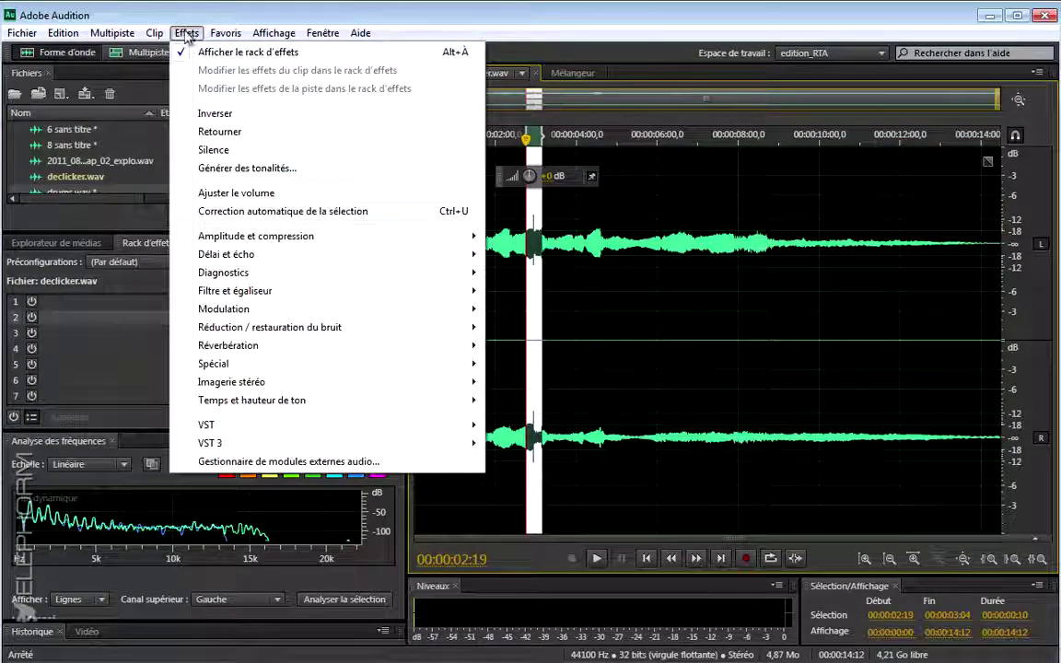
mouse_move(246, 328)
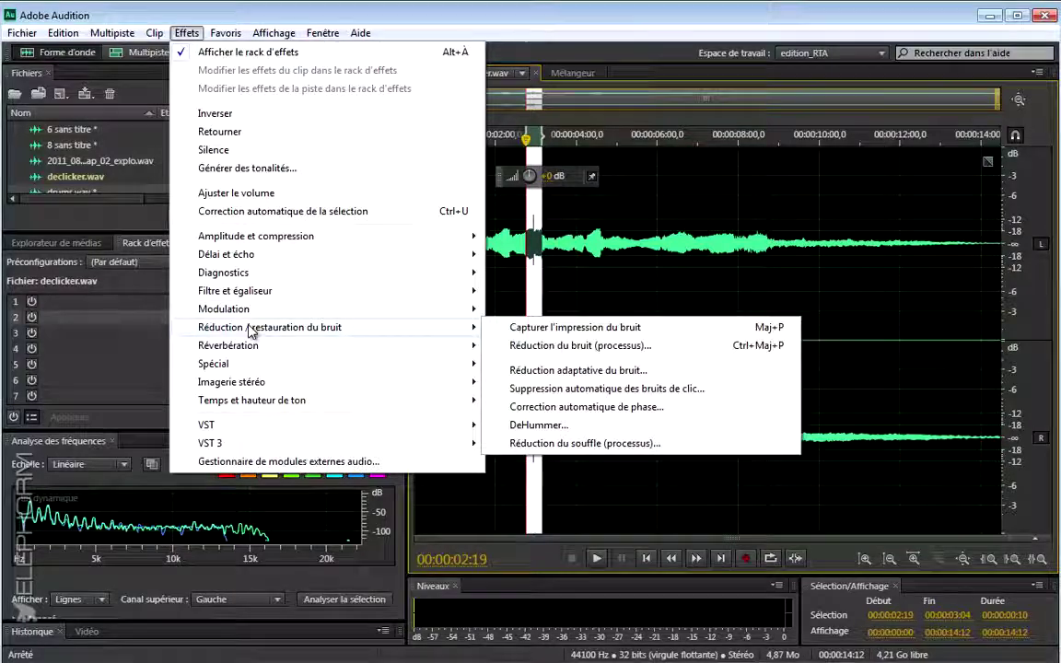
left_click(538, 391)
left_click_drag(555, 340, 523, 190)
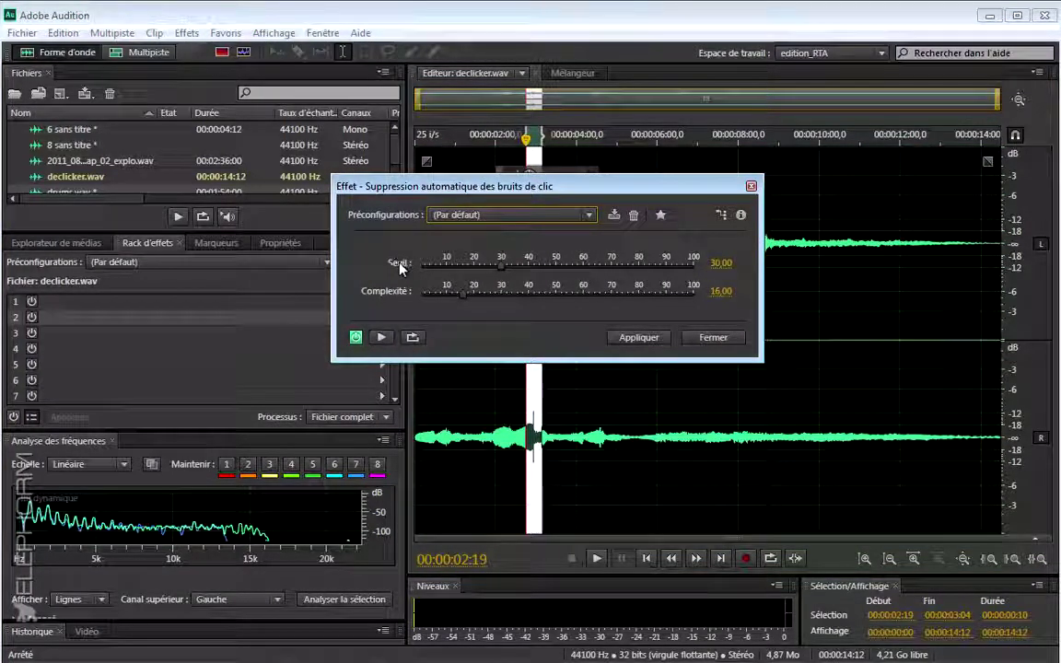
left_click(590, 216)
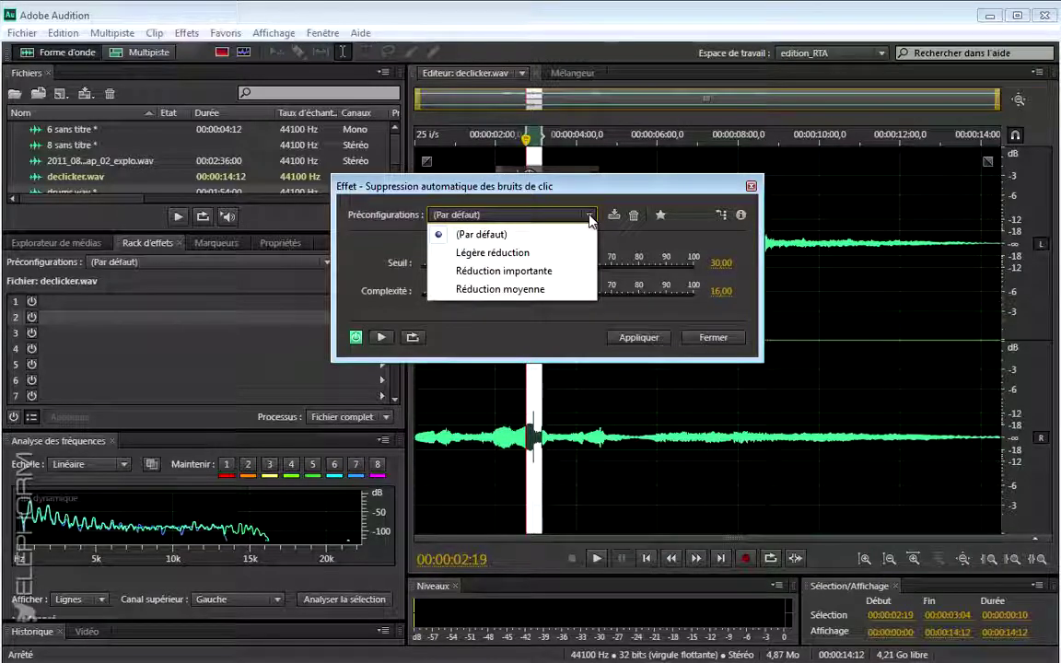
left_click(497, 289)
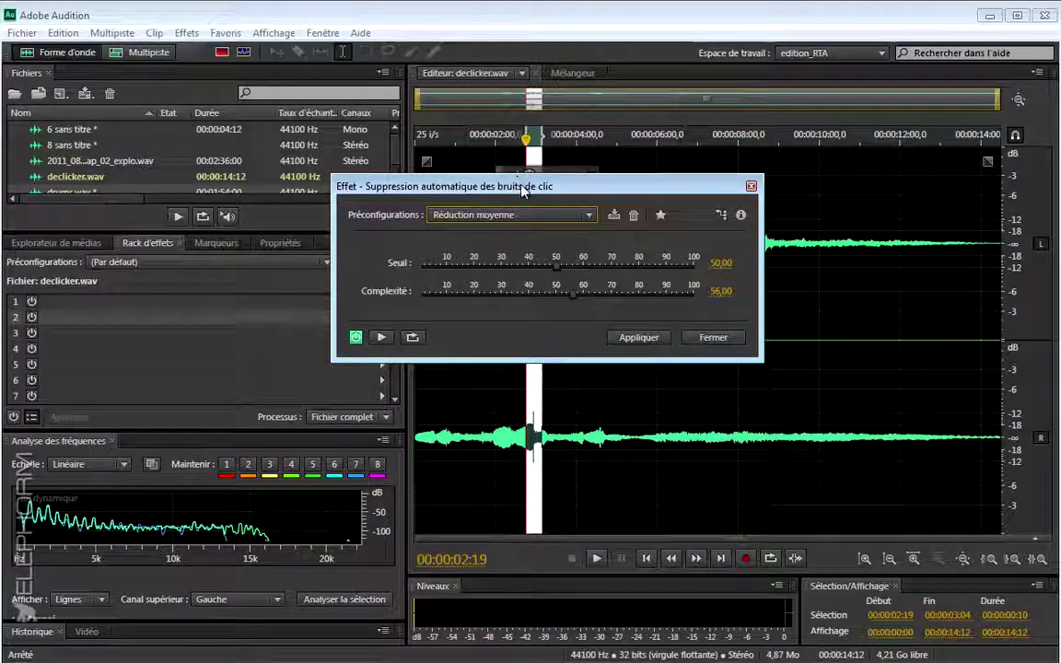
left_click(638, 338)
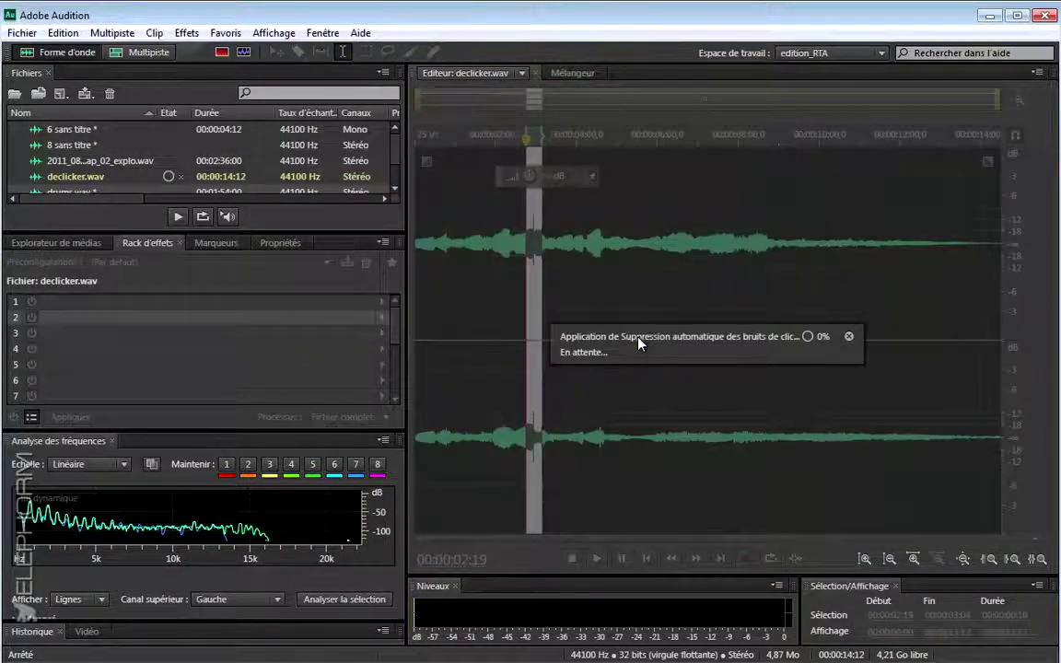
Step: Place a marker at 00:00:02:23, where the click was removed
scroll(518, 316, "up", 8)
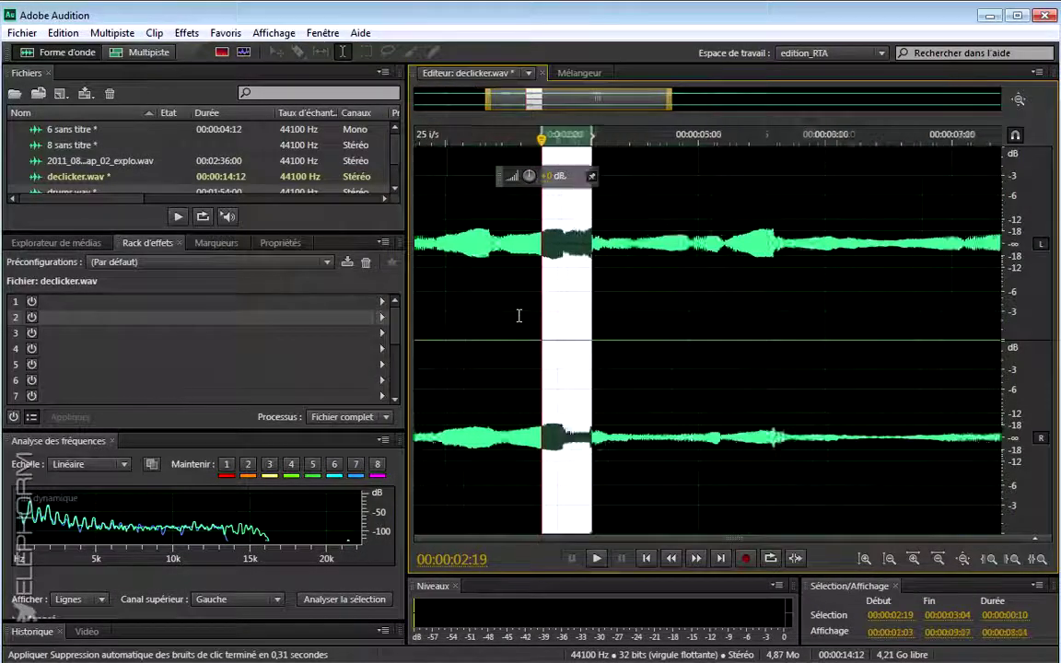
scroll(651, 316, "down", 3)
scroll(651, 316, "down", 2)
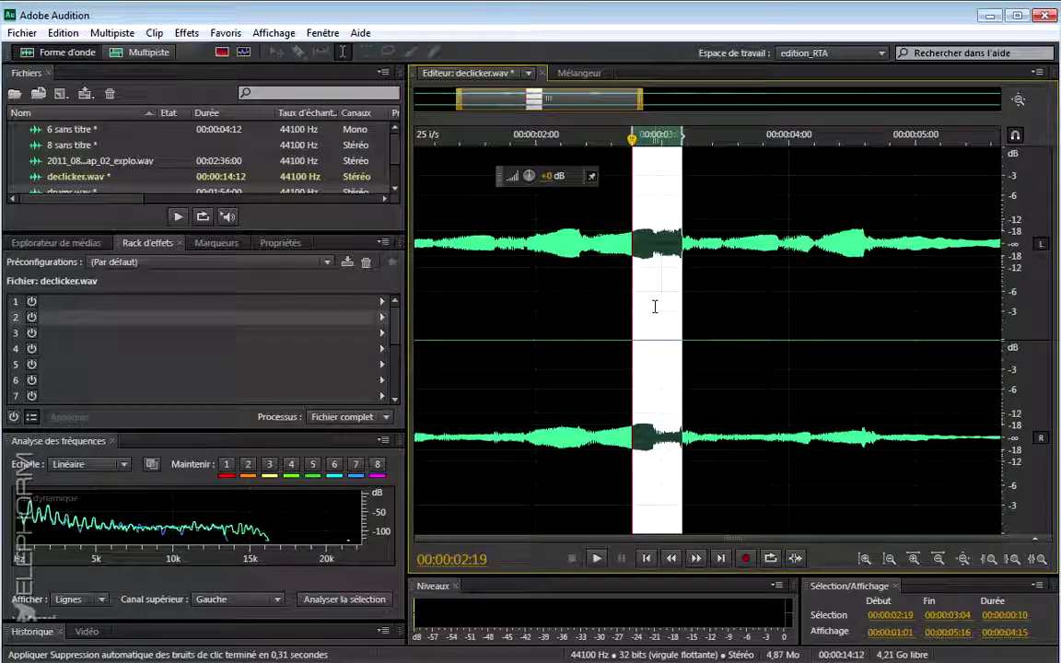
left_click(653, 309)
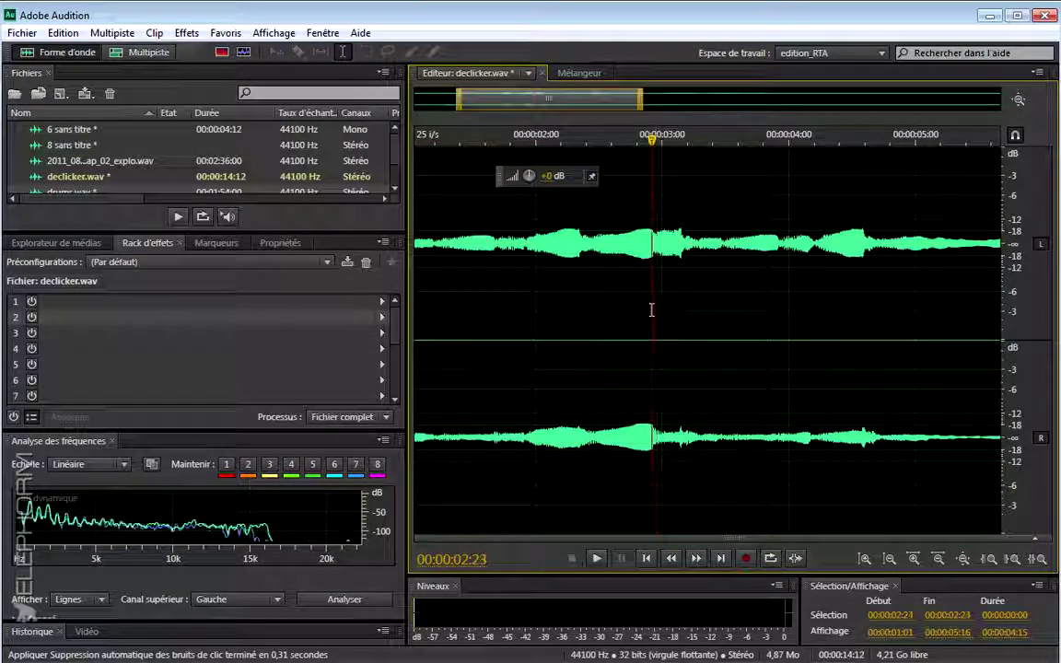
key("m")
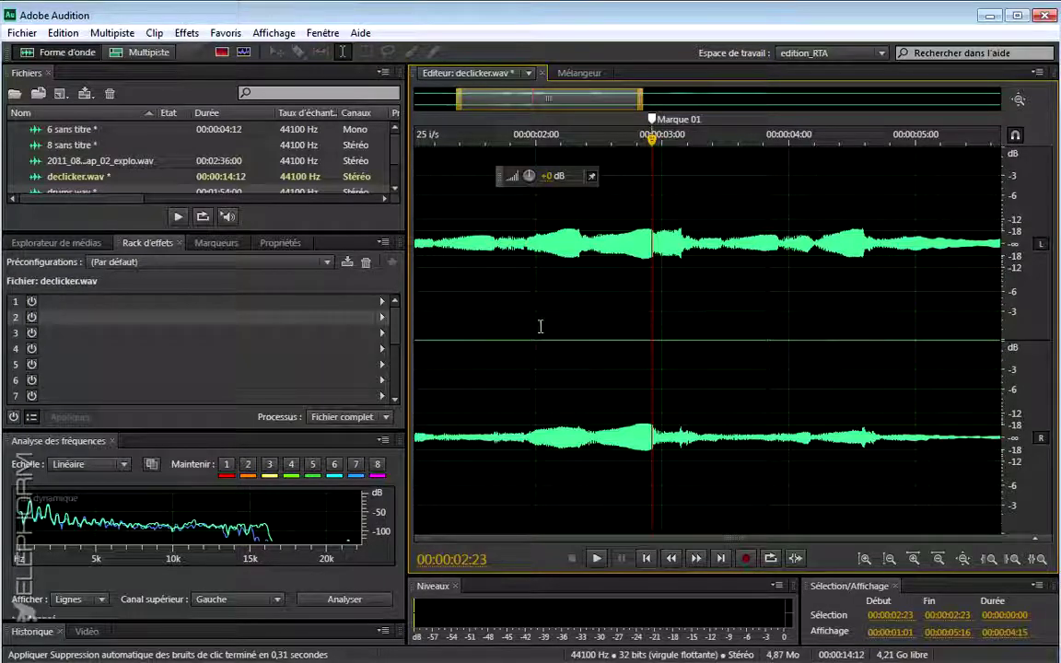
Step: Play the treated file from the beginning past the marker to check the repaired spot
scroll(540, 326, "down", 2)
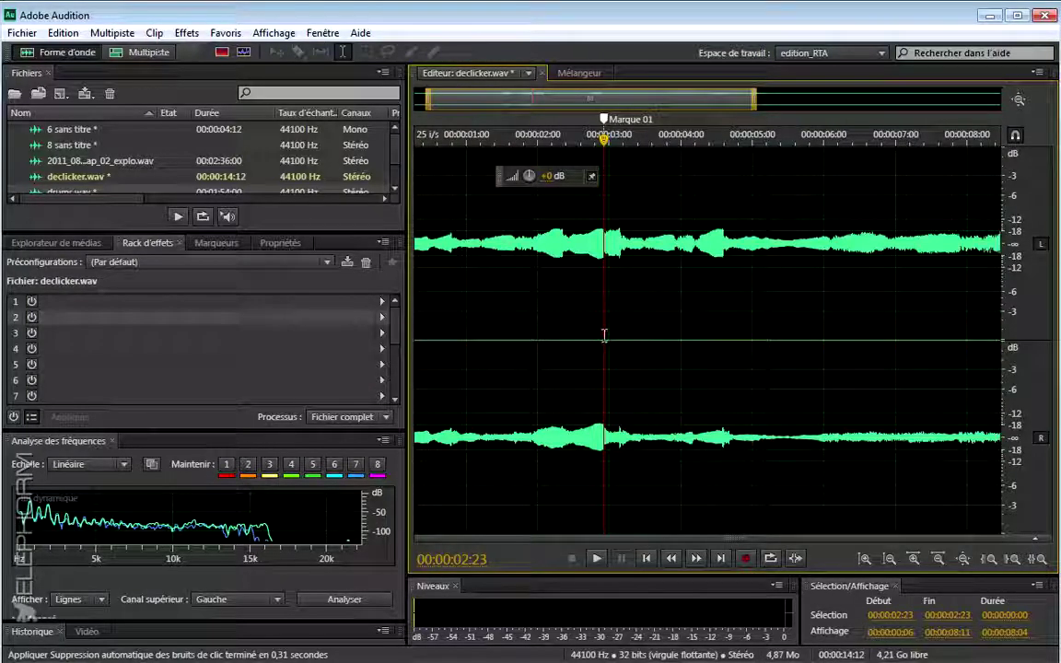
scroll(592, 334, "down", 1)
scroll(592, 335, "down", 1)
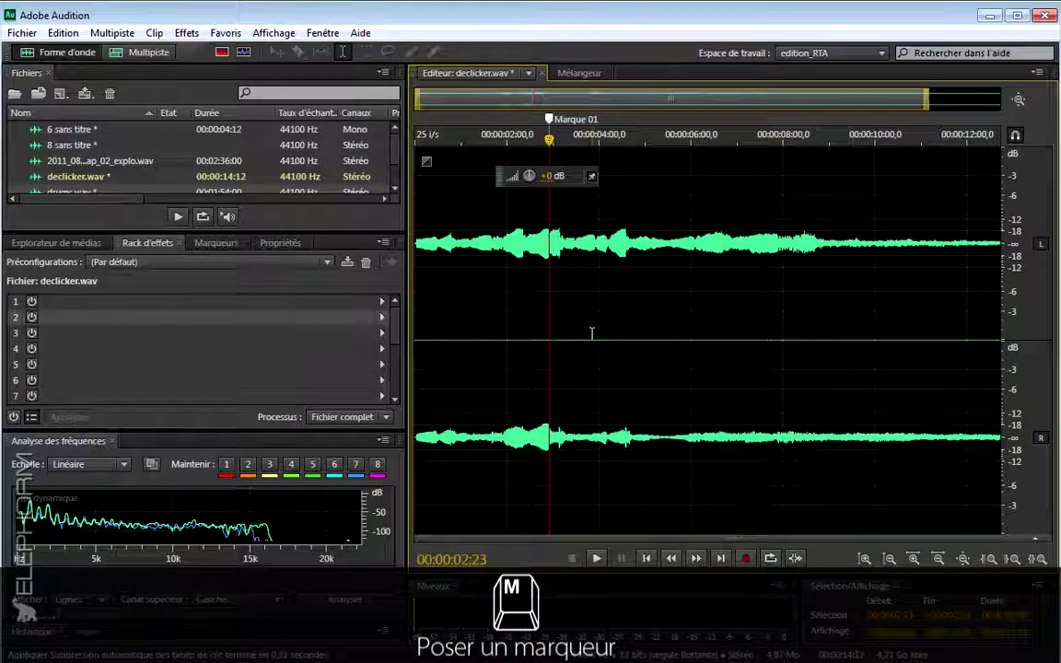
key("Home")
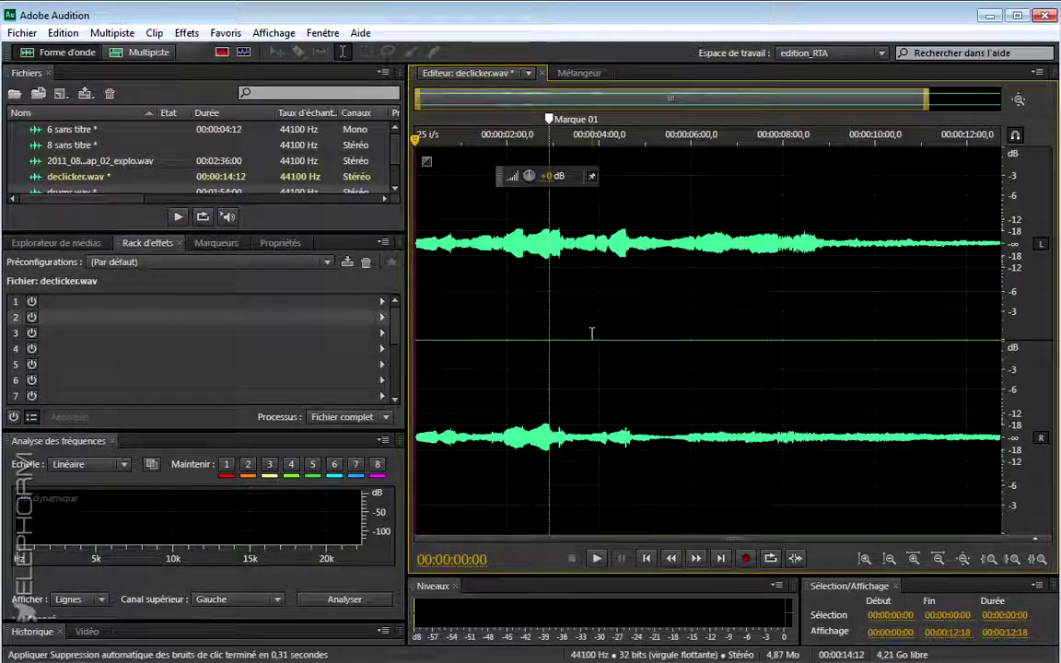
key("space")
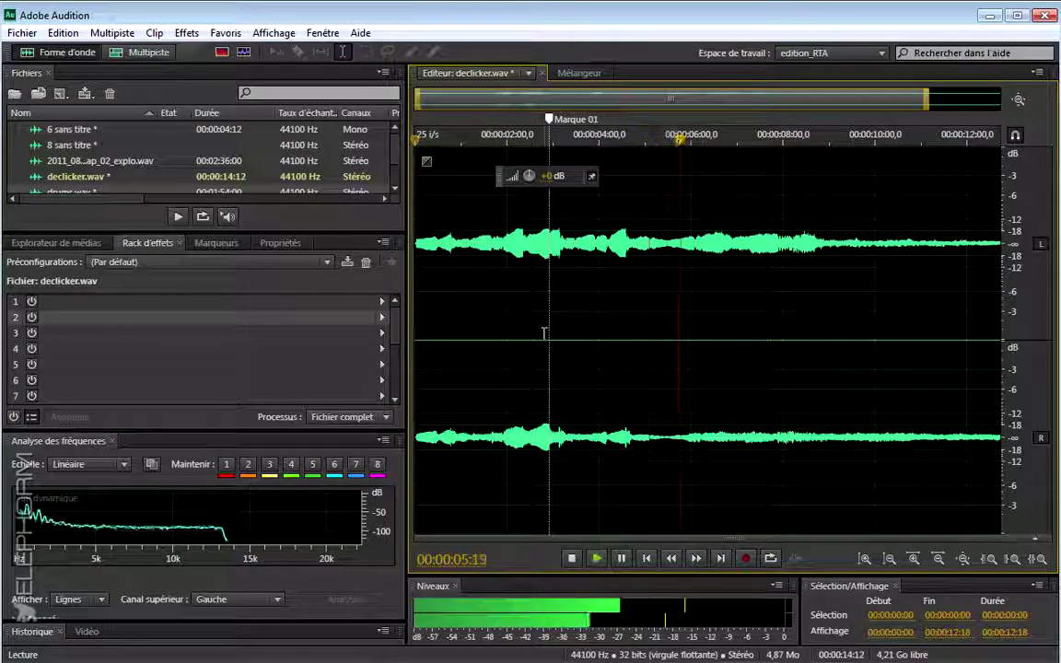
key("space")
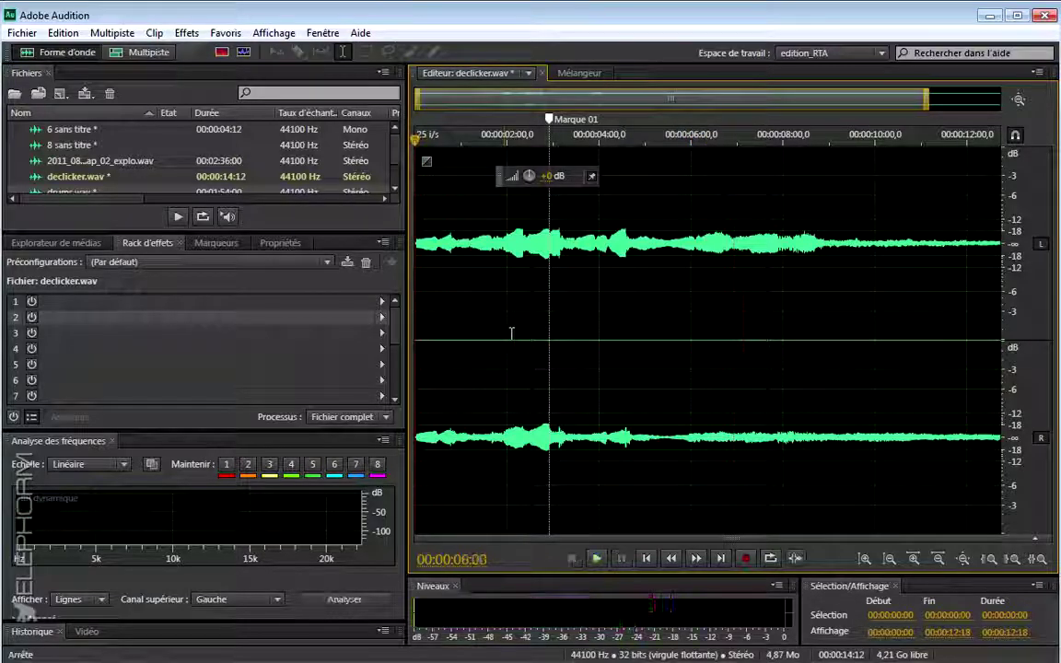
Step: Undo the marker and the click removal, and place the playhead at 00:00:02:16, before the click
scroll(544, 334, "up", 3)
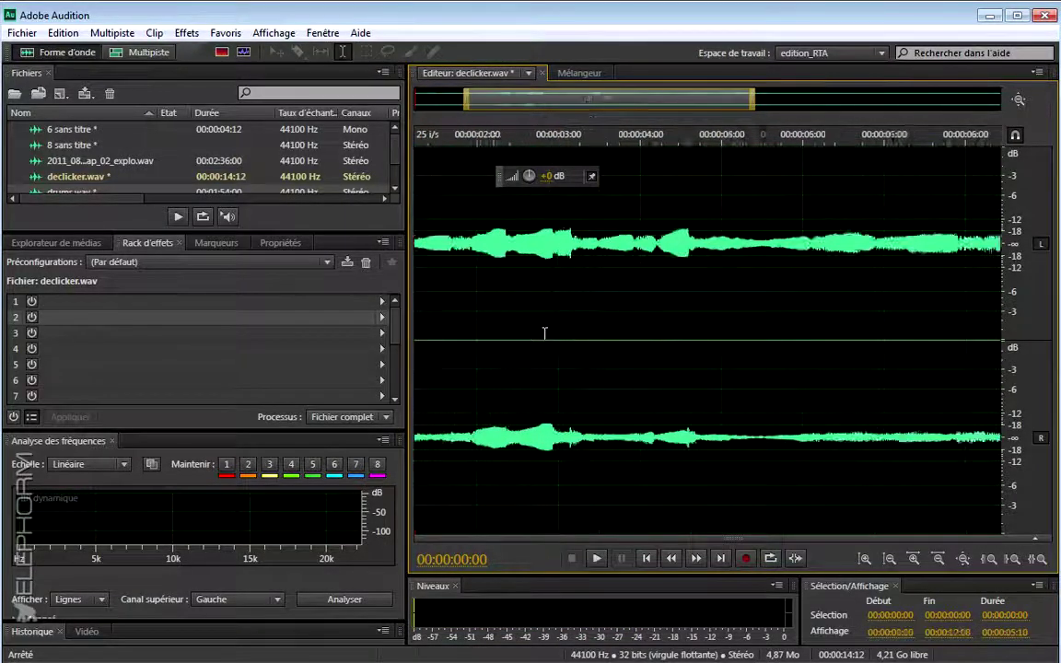
left_click(549, 334)
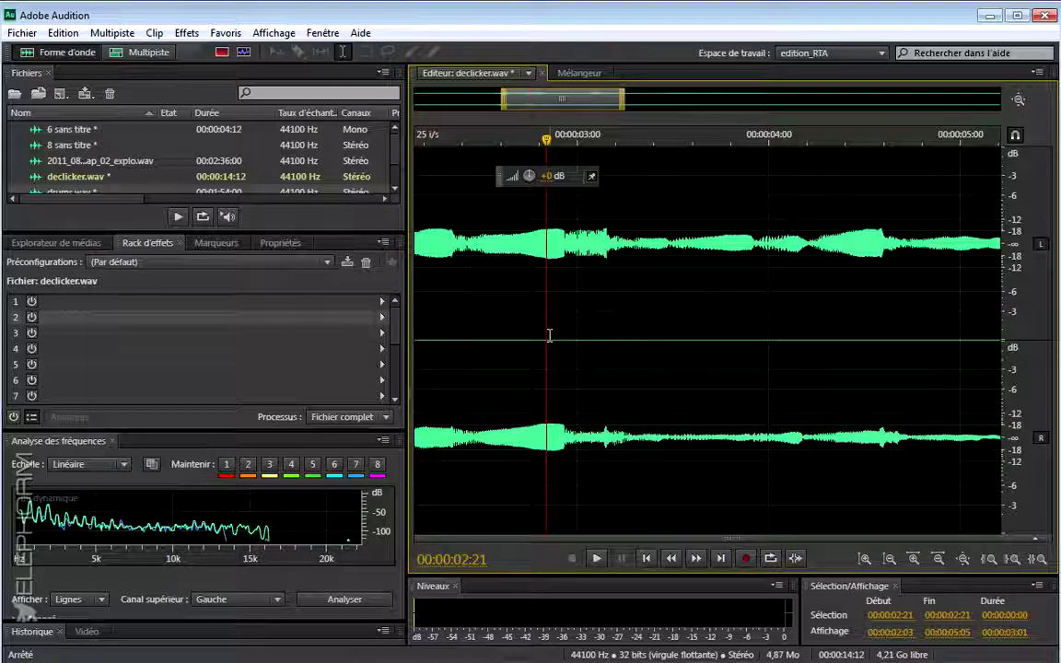
left_click_drag(608, 334, 532, 332)
left_click(508, 331)
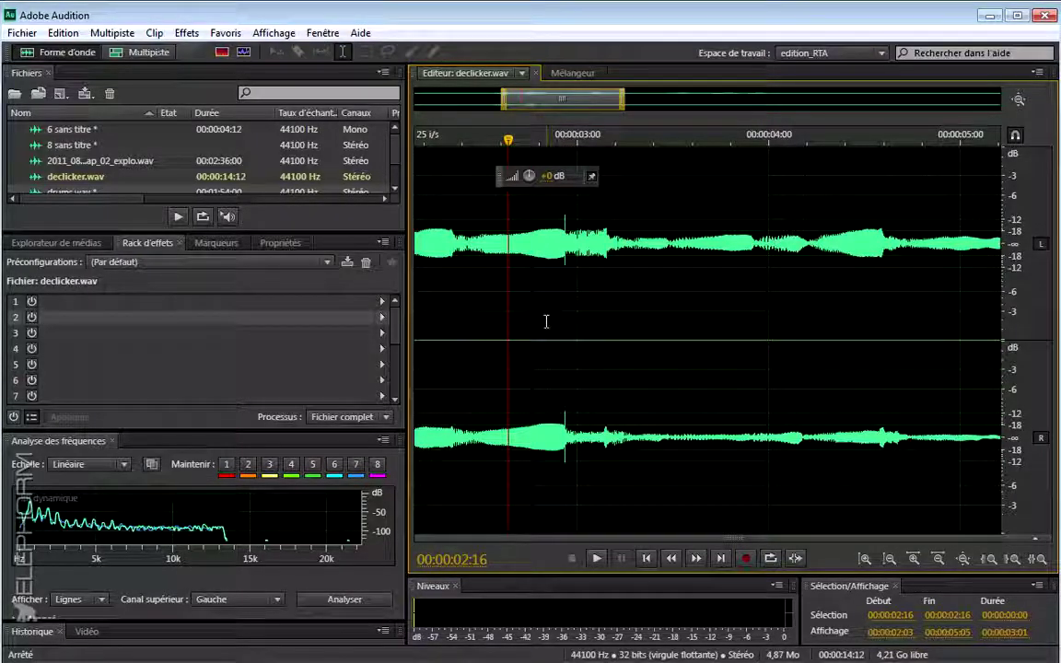
Step: Apply the Correction automatique favorite to the click noise in the range 00:00:02:22 to 00:00:03:01
left_click_drag(554, 322, 585, 324)
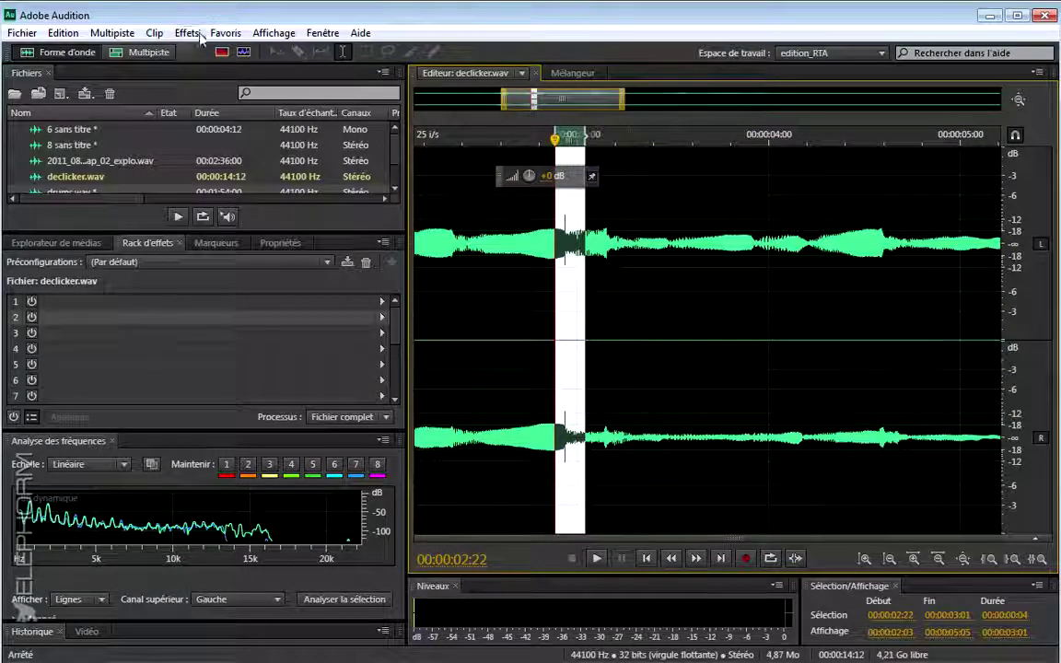
left_click(230, 35)
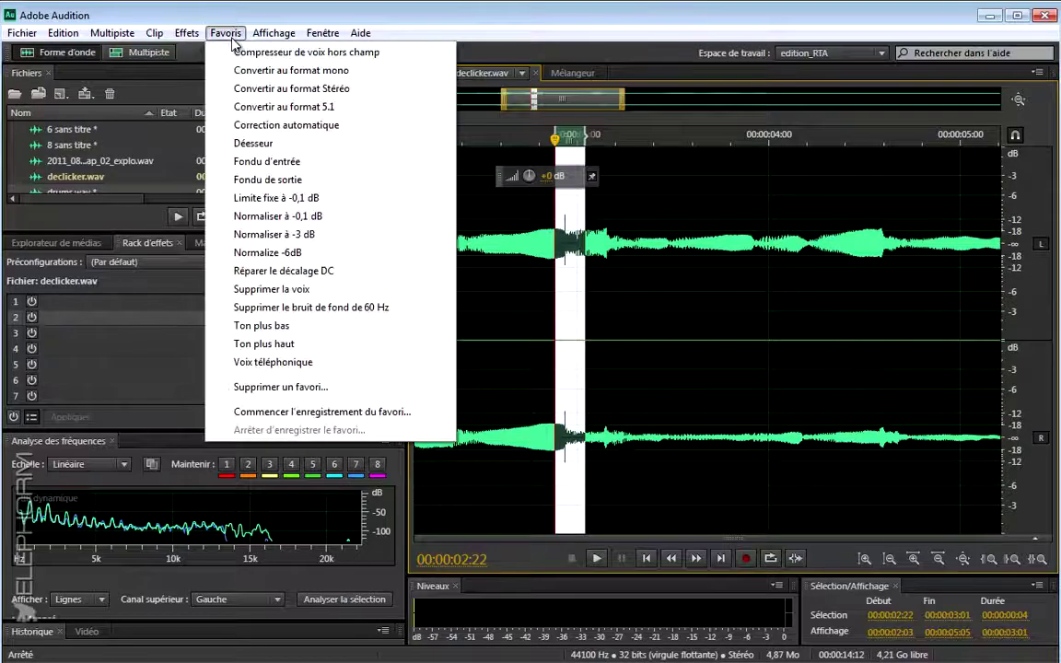
left_click(259, 125)
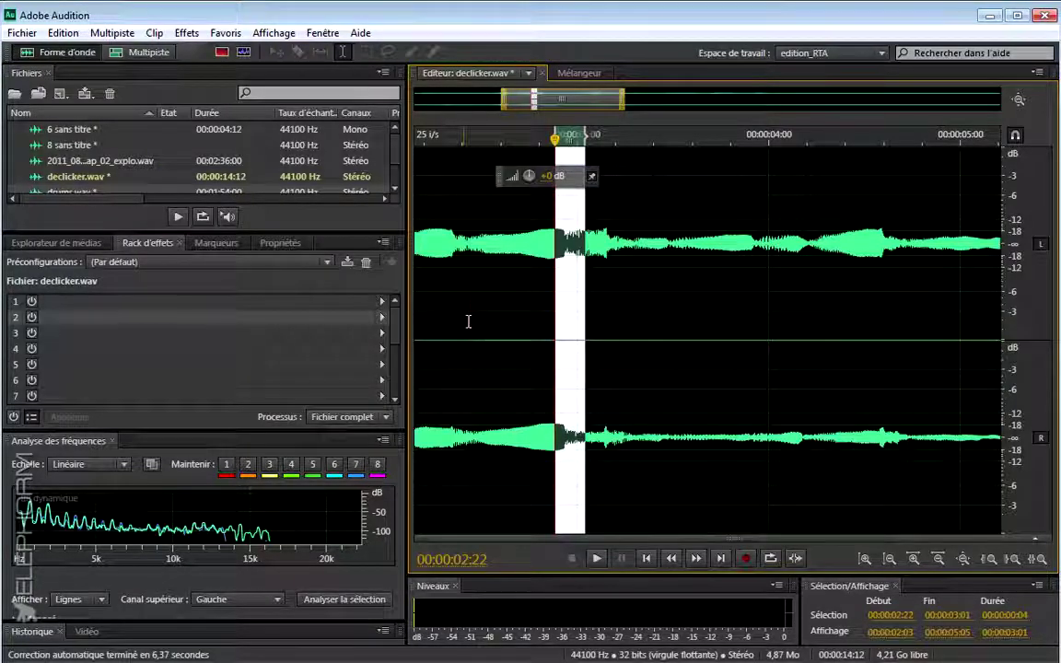
Step: Place a marker at about 00:00:02:24, at the spot repaired by the automatic correction
left_click(468, 321)
left_click(458, 321)
scroll(459, 321, "down", 2)
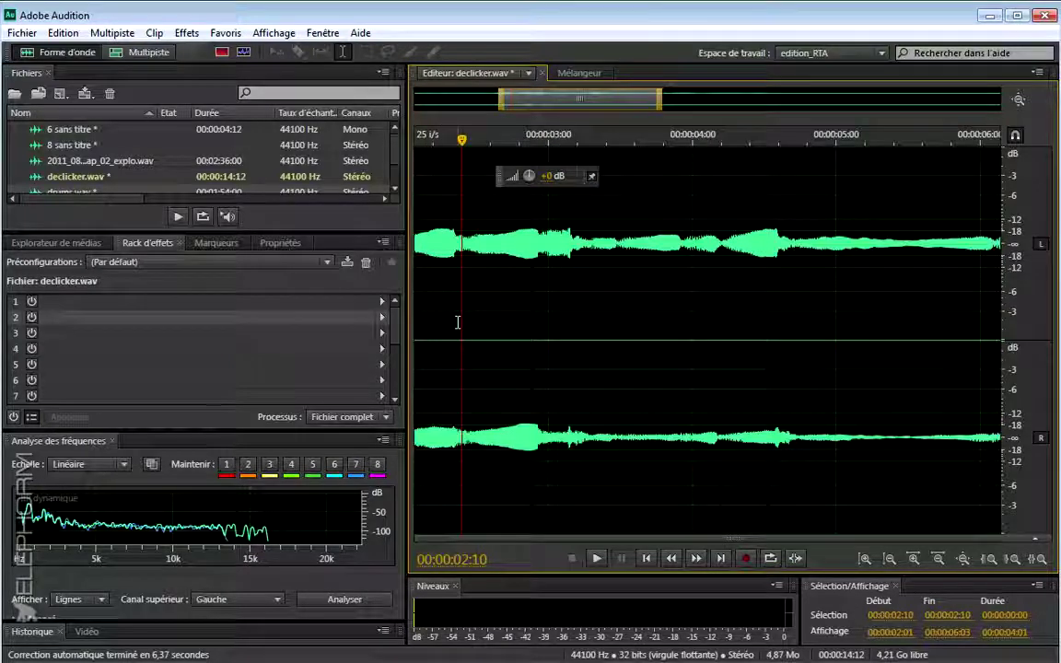
left_click(519, 305)
key("m")
Step: Play the corrected passage from 00:00:01:12 past the marker
scroll(518, 303, "down", 2)
left_click(433, 308)
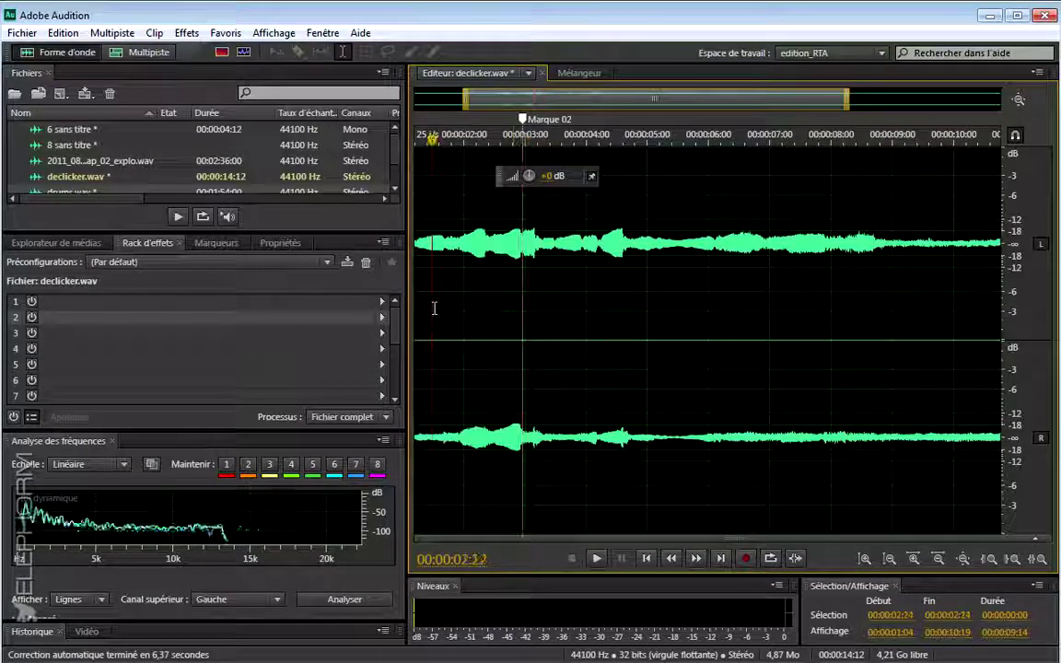
key("space")
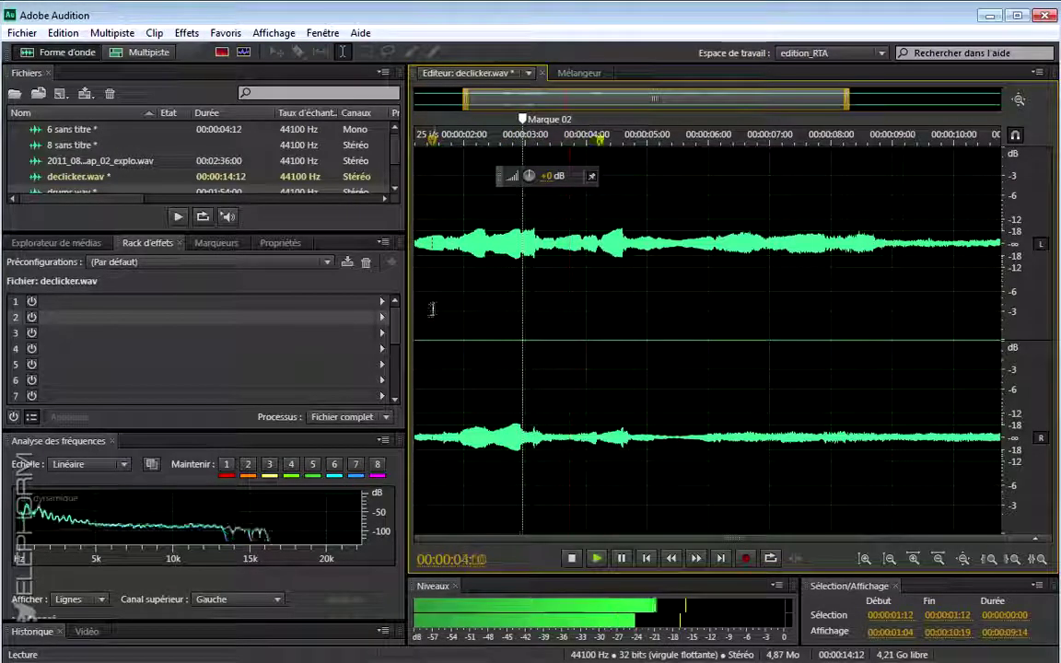
key("space")
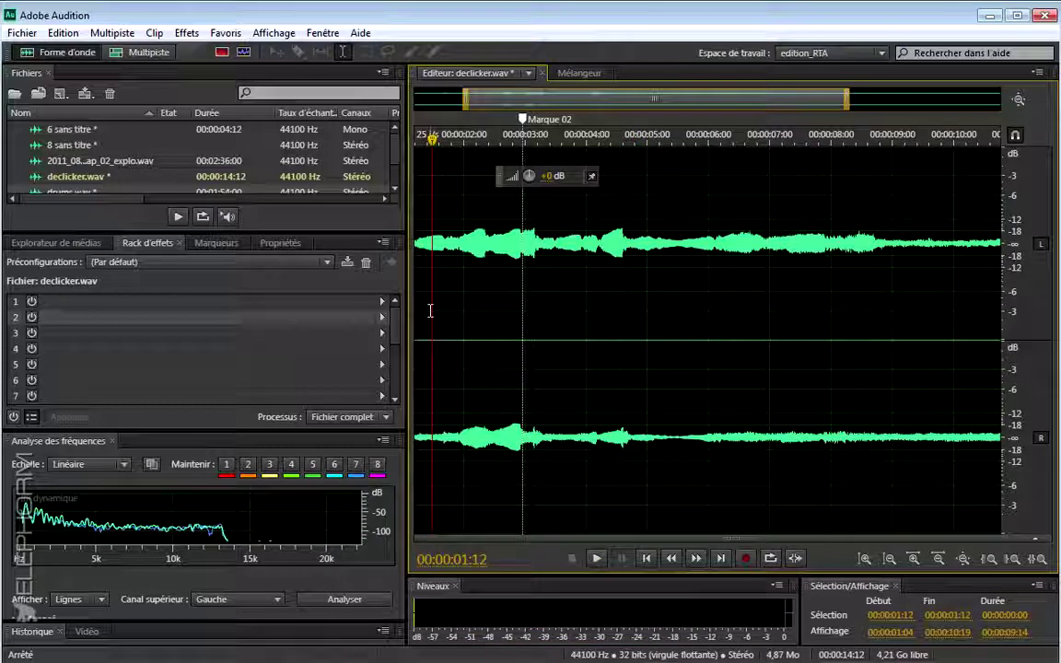